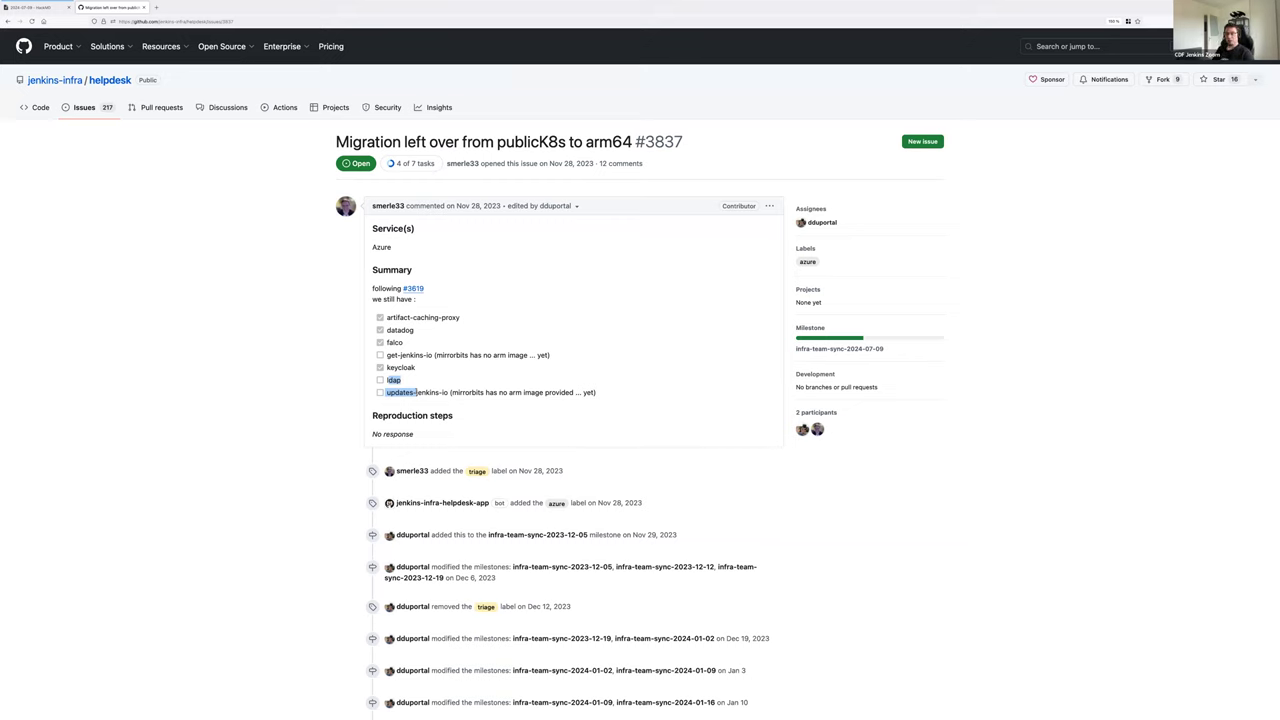
Review the task list and the LDAP progress comments in the publicK8s to arm64 migration issue.
{"action": "left_click", "coordinate": [421, 317]}
{"action": "left_click_drag", "start_coordinate": [390, 317], "coordinate": [462, 318]}
{"action": "left_click", "coordinate": [207, 330]}
{"action": "scroll", "coordinate": [207, 330], "scroll_direction": "down", "scroll_amount": 2}
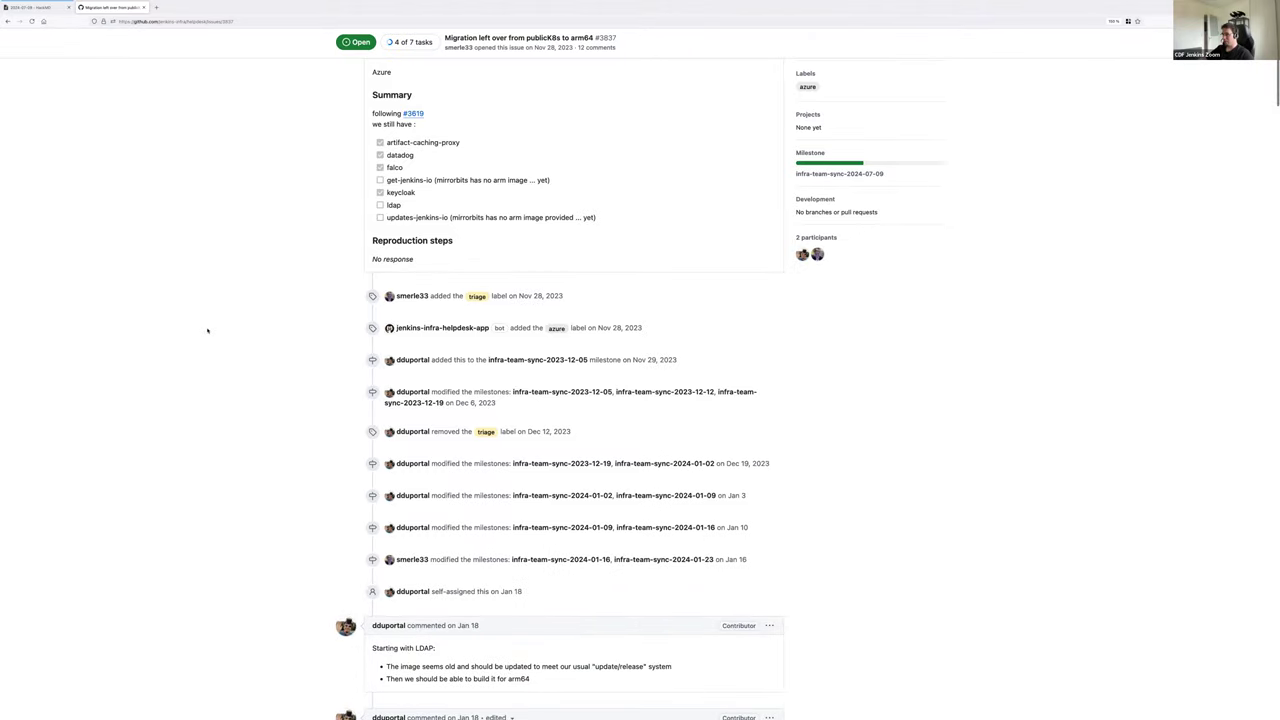
{"action": "scroll", "coordinate": [207, 330], "scroll_direction": "down", "scroll_amount": 10}
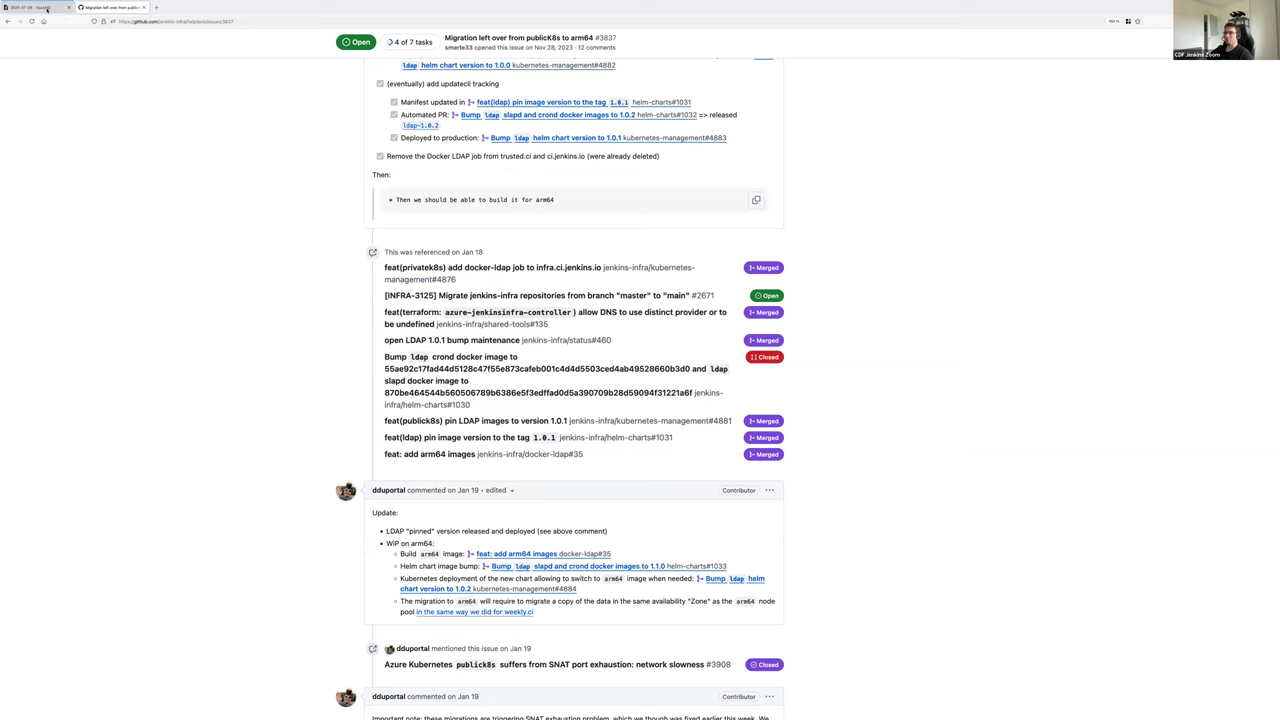
In the HackMD meeting notes, add the sub-item "Reproduce LDAP issue on a local arm64 machine" under the publicK8s to arm64 migration entry.
{"action": "key", "text": "ctrl+Tab"}
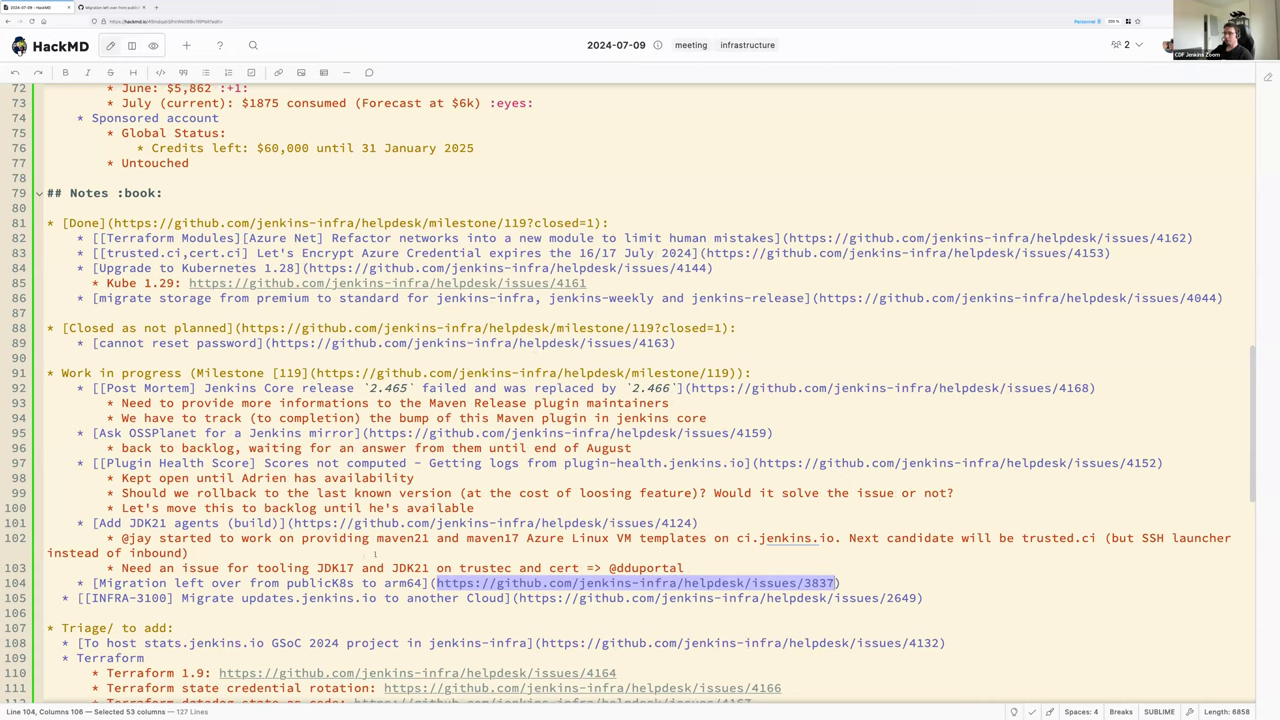
{"action": "left_click", "coordinate": [847, 583]}
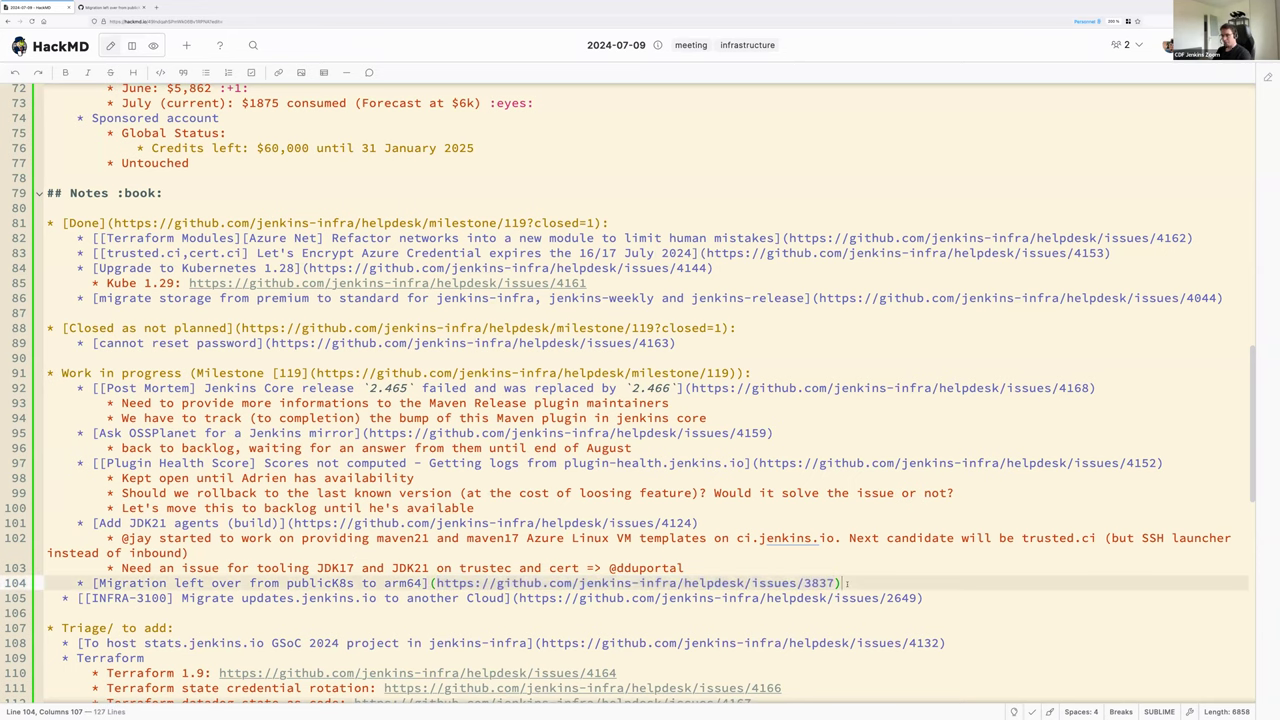
{"action": "key", "text": "Return"}
{"action": "key", "text": "Tab"}
{"action": "type", "text": "Reproduce LDAP issu"}
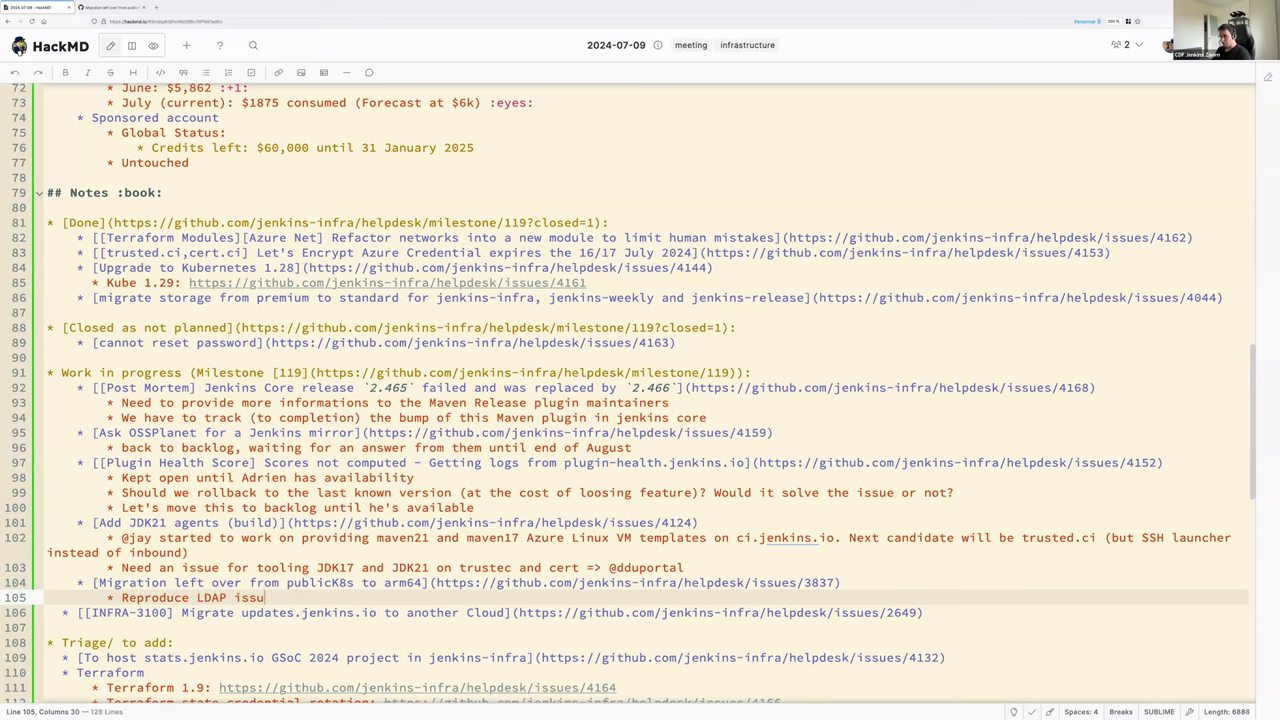
{"action": "type", "text": "e on a local arm64 machine"}
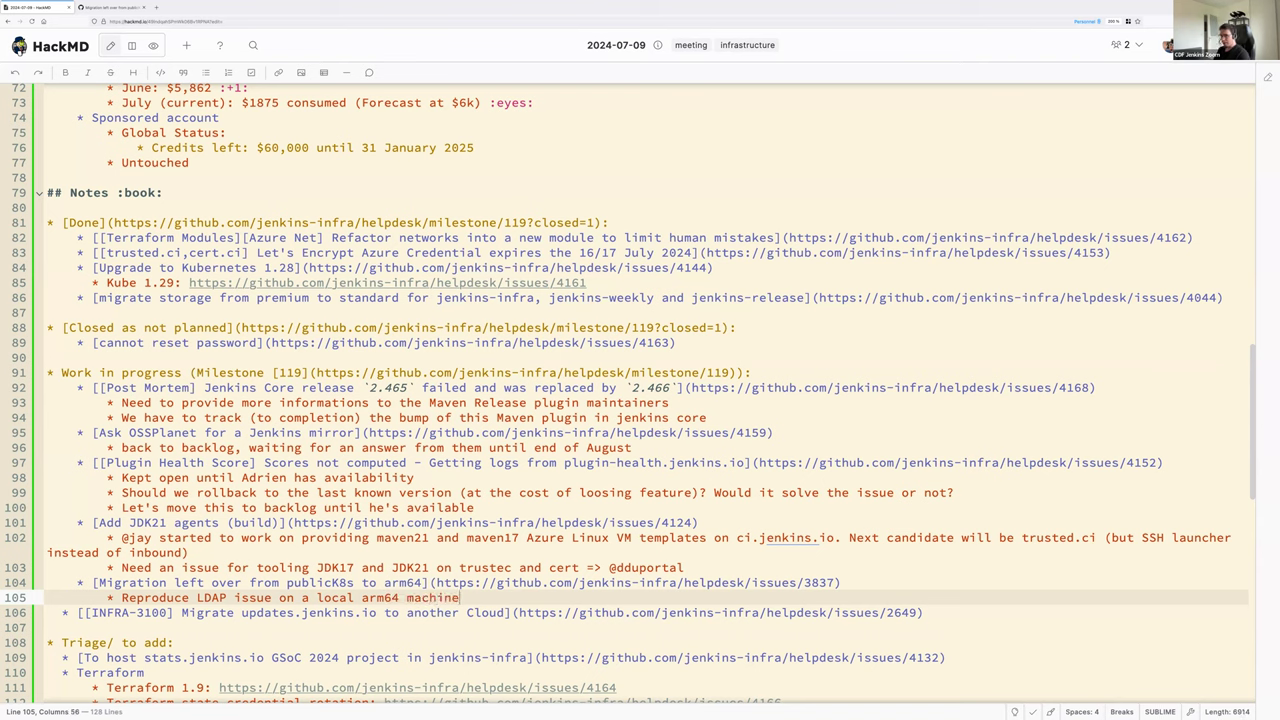
Add a second sub-item there: "Check if we can build and run mirrorbits ourselves on intel + arm64 (0.5.2 version)".
{"action": "key", "text": "Return"}
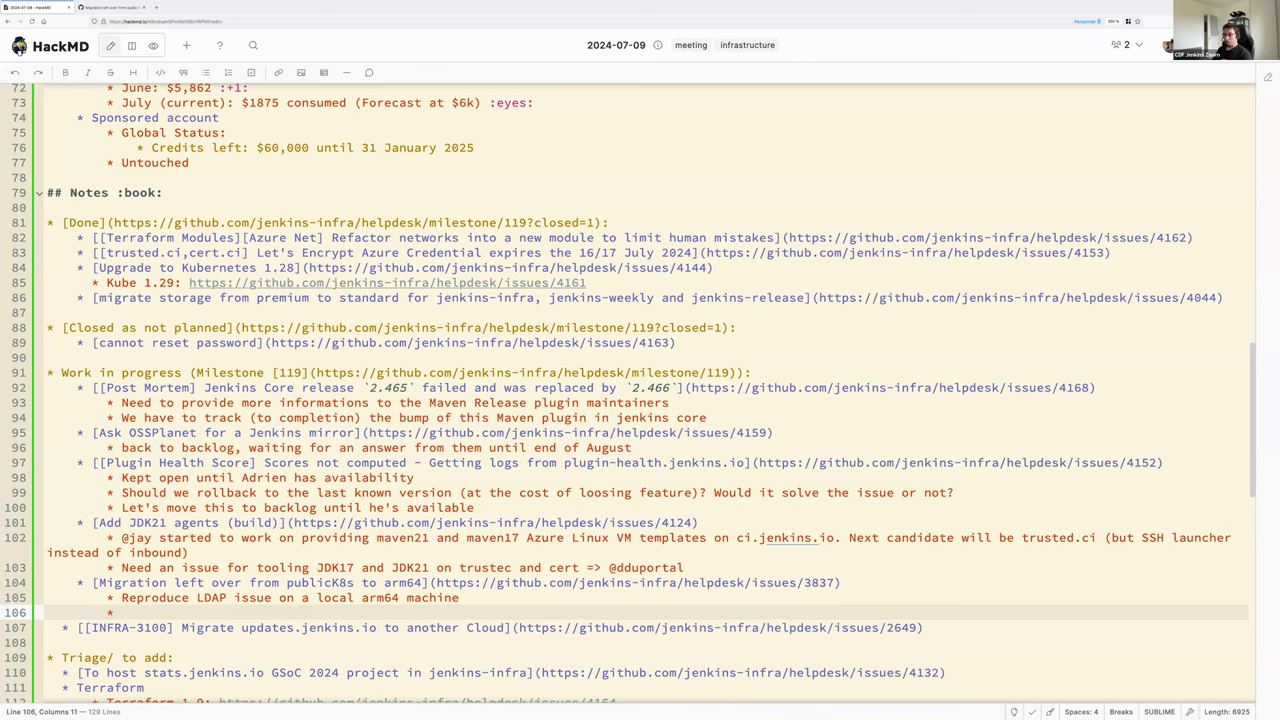
{"action": "type", "text": "Check if "}
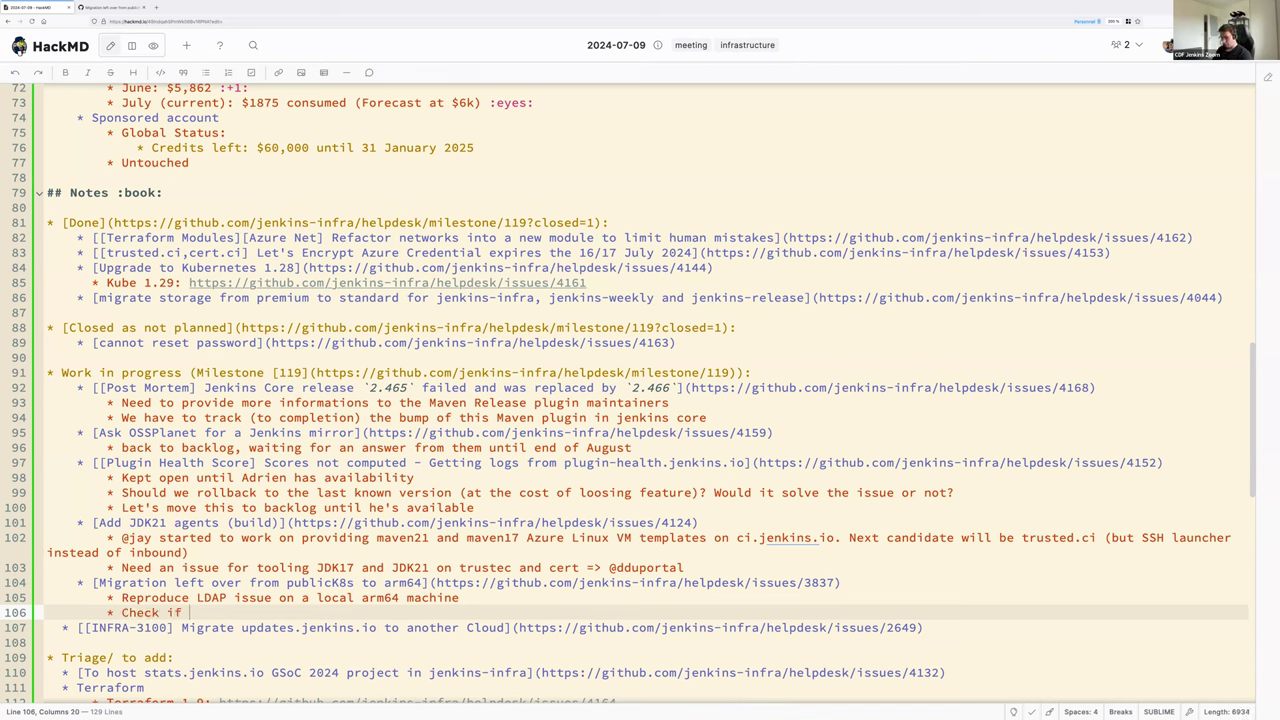
{"action": "type", "text": "we can build and run mirrorbit"}
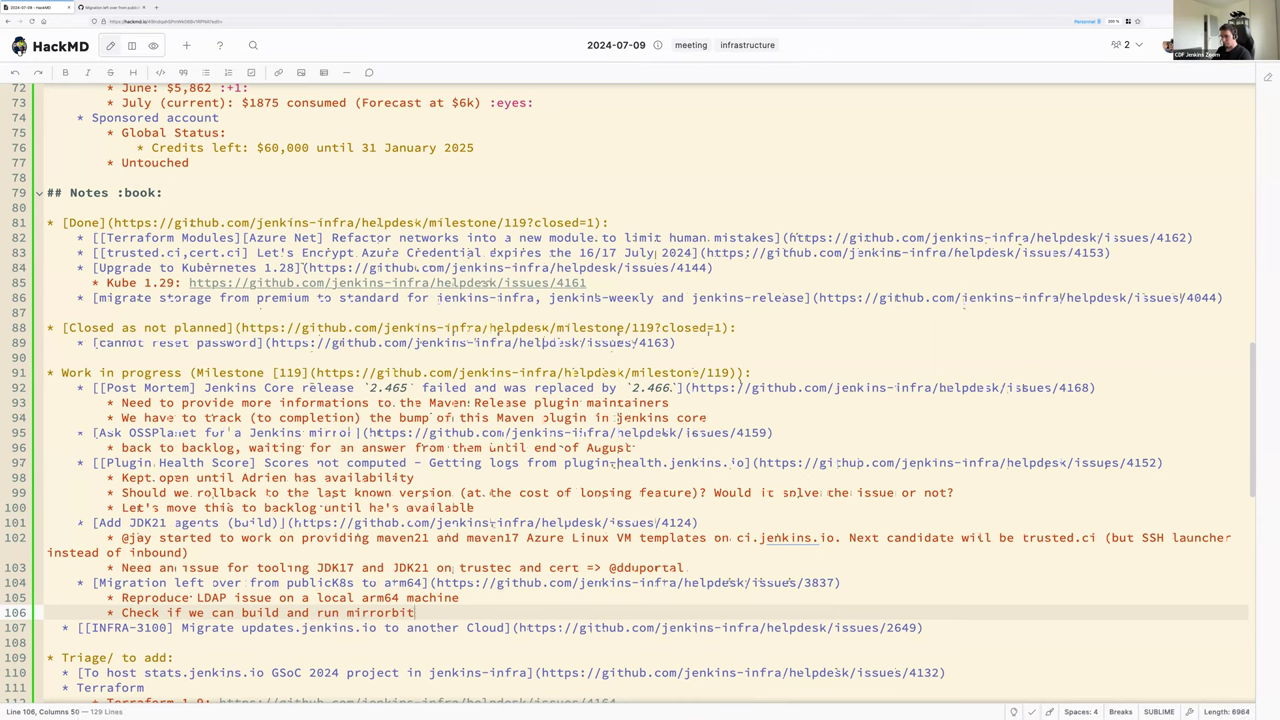
{"action": "type", "text": "s ourselves"}
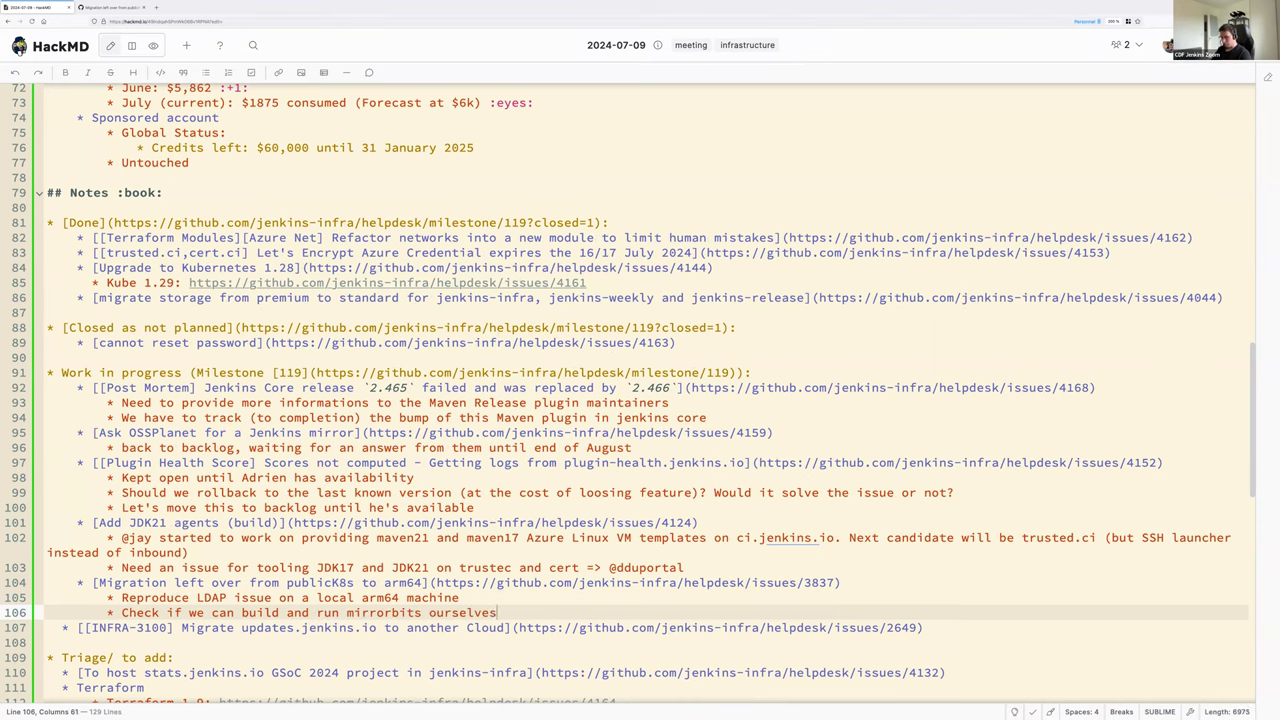
{"action": "type", "text": " on intel + arm64 (0.5.2"}
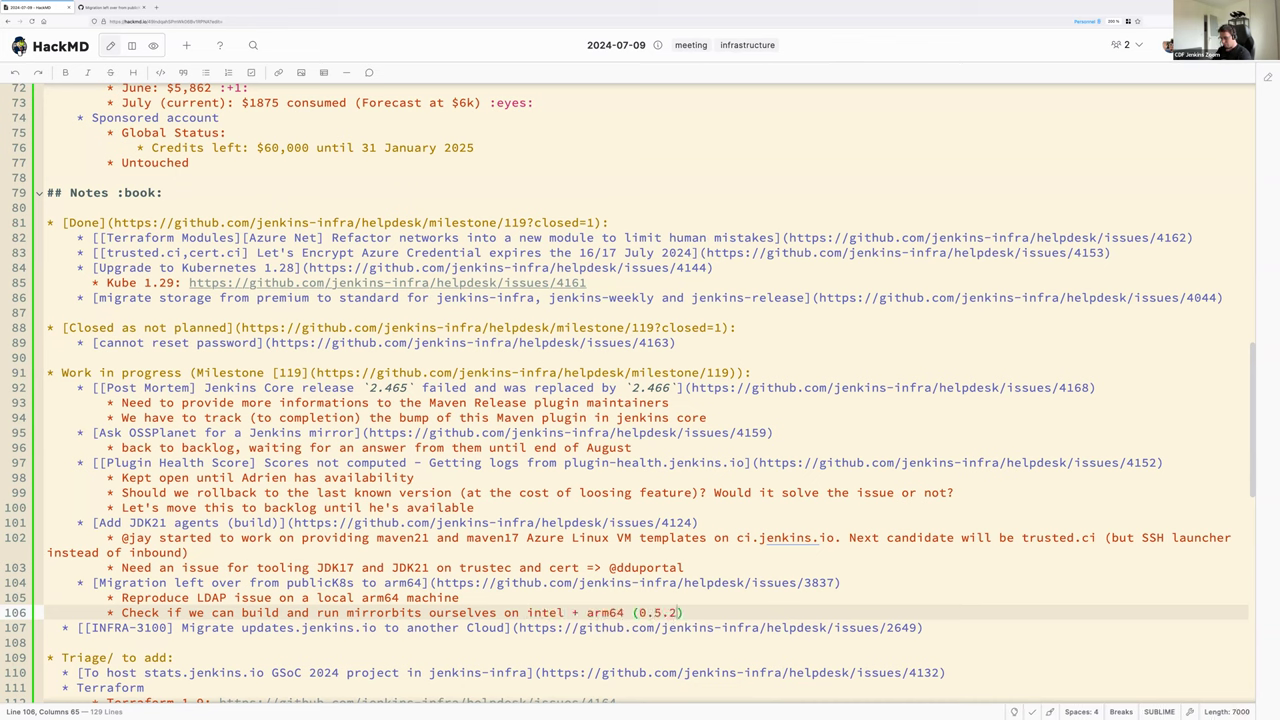
{"action": "type", "text": " version)"}
{"action": "key", "text": "BackSpace"}
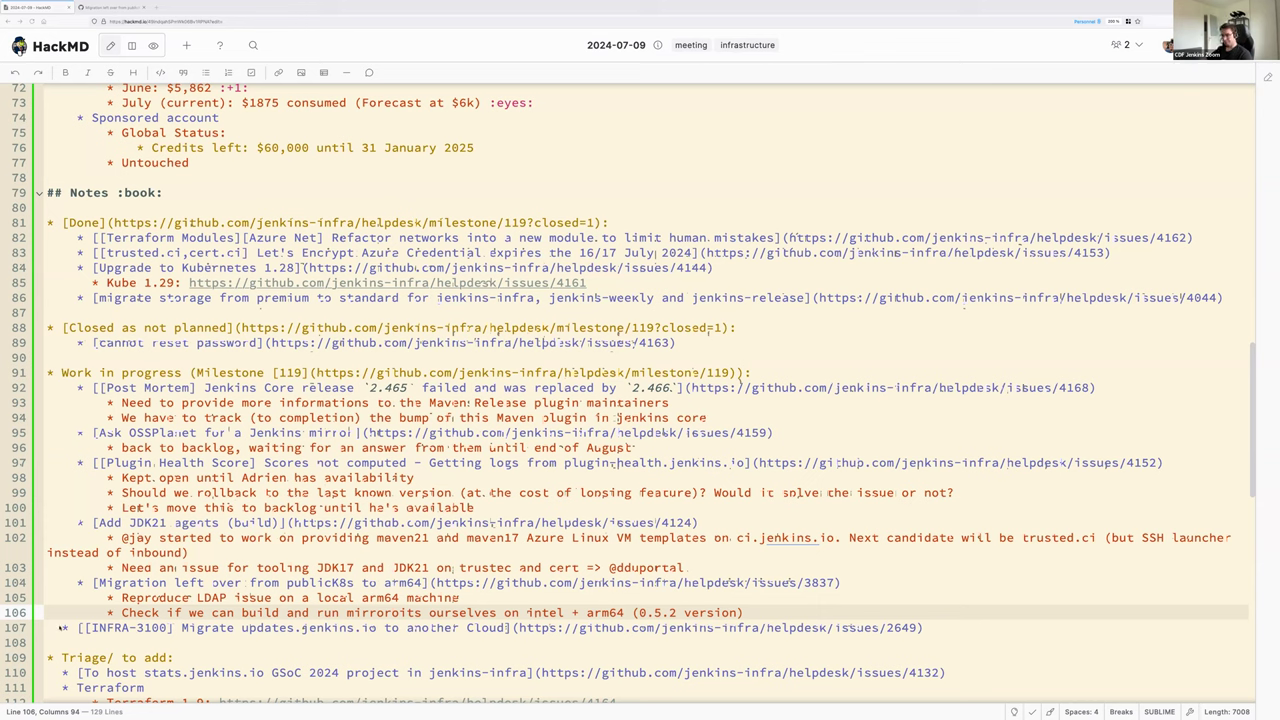
Align the [INFRA-3100] item's indentation with the other work-in-progress items and open its linked issue 2649 in a new tab.
{"action": "right_click", "coordinate": [177, 632]}
{"action": "left_click", "coordinate": [48, 627]}
{"action": "key", "text": "shift+Tab"}
{"action": "key", "text": "Tab"}
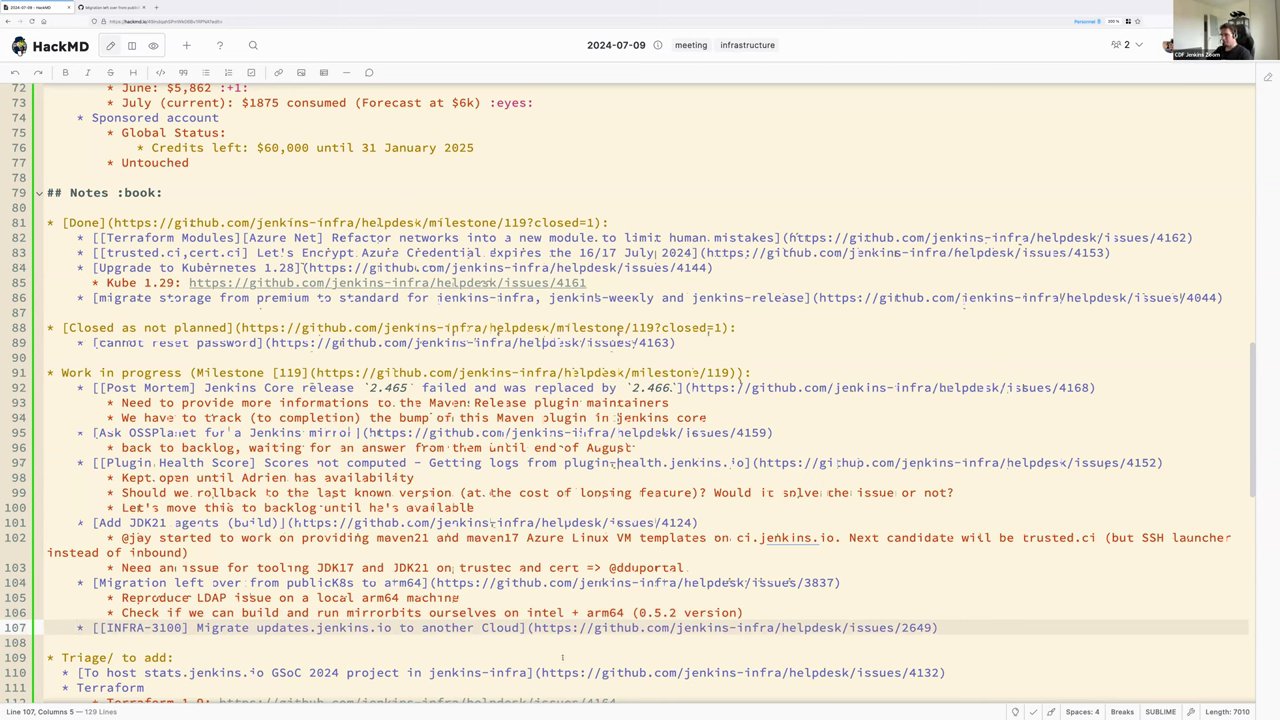
{"action": "key", "text": "super+shift+m"}
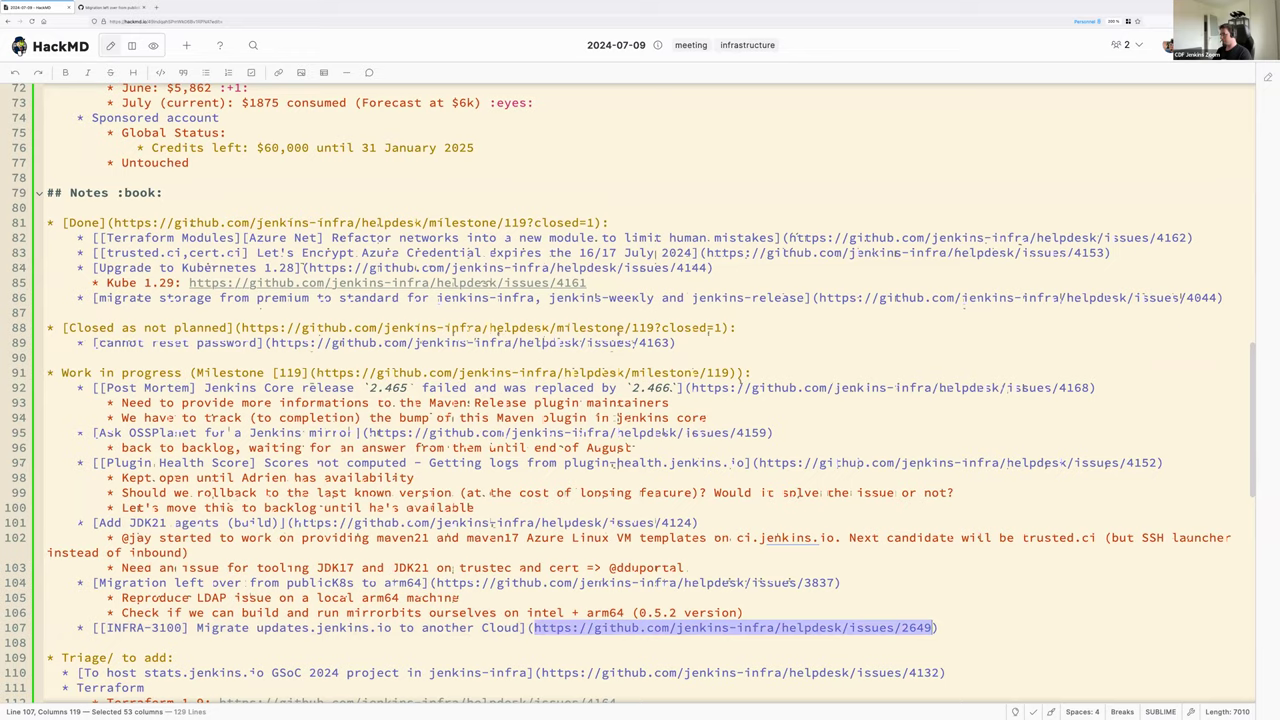
{"action": "key", "text": "super+Return"}
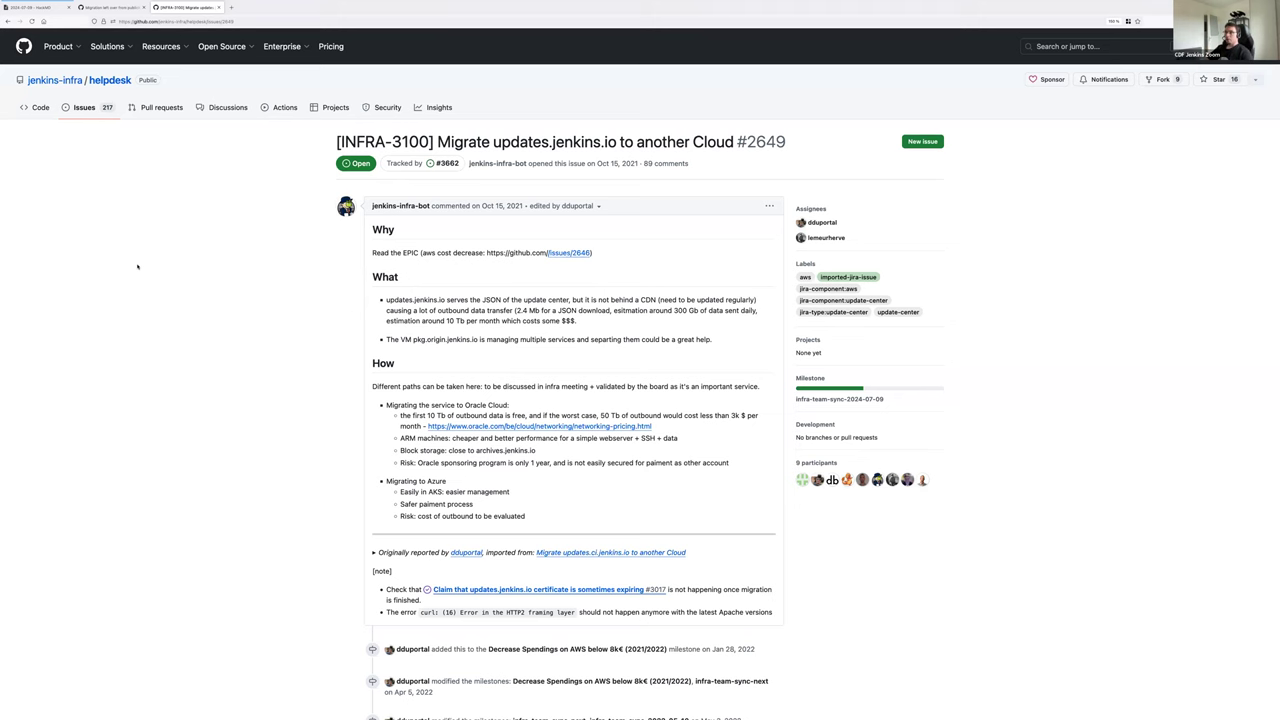
Back in the notes, add a sub-item under [INFRA-3100] about updating the colleague's PR on update-center2 to introduce the new Azure "redirect" HTTP fileshare.
{"action": "key", "text": "ctrl+shift+Tab"}
{"action": "key", "text": "ctrl+shift+Tab"}
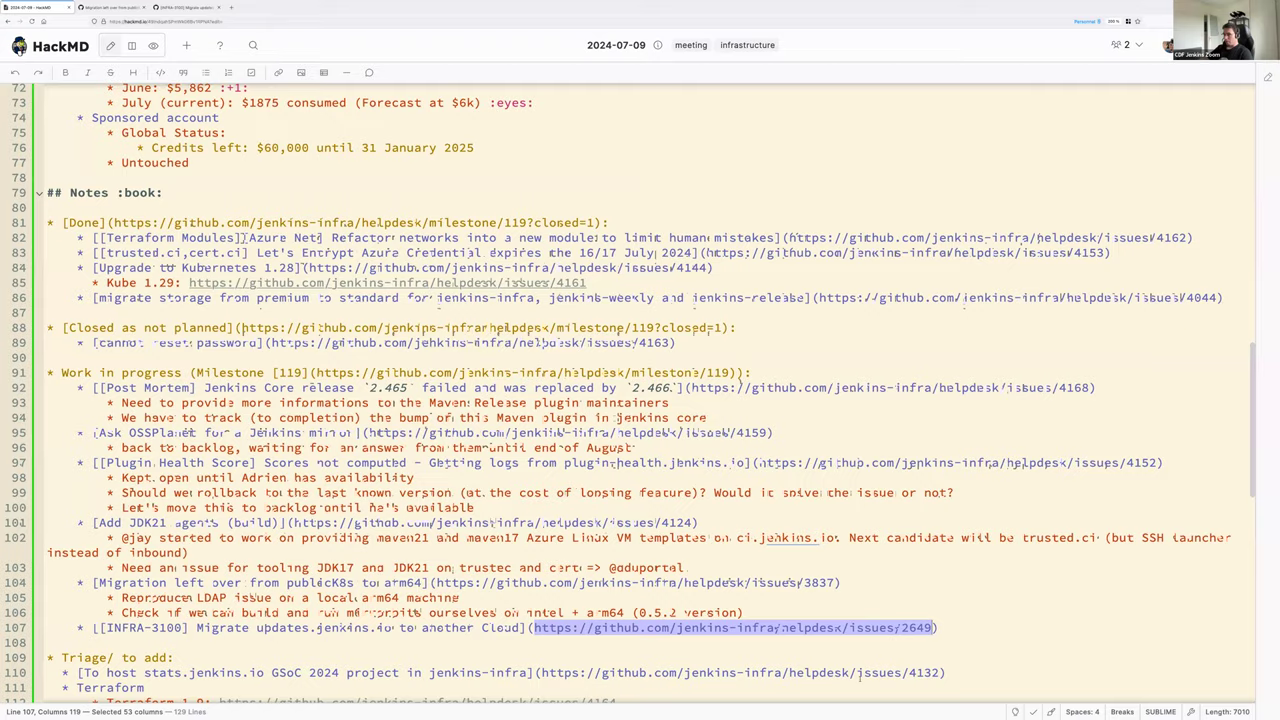
{"action": "left_click", "coordinate": [952, 627]}
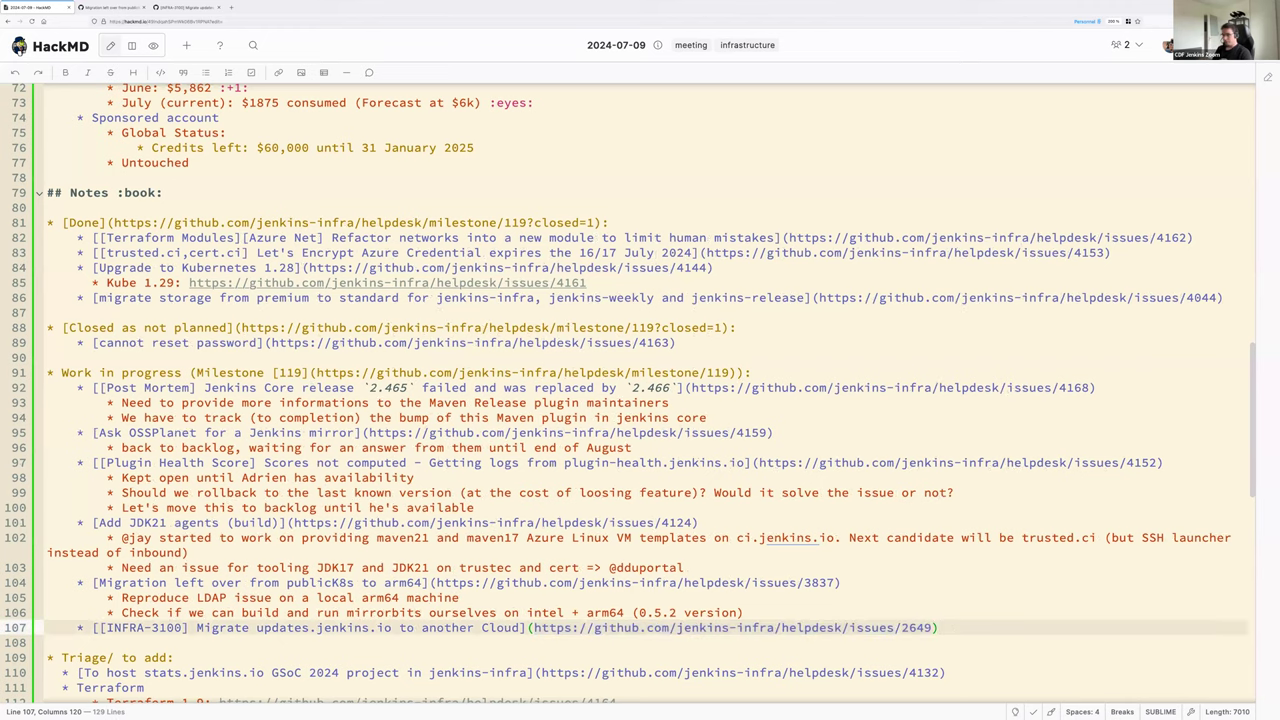
{"action": "key", "text": "Return"}
{"action": "key", "text": "Tab"}
{"action": "type", "text": "Updat"}
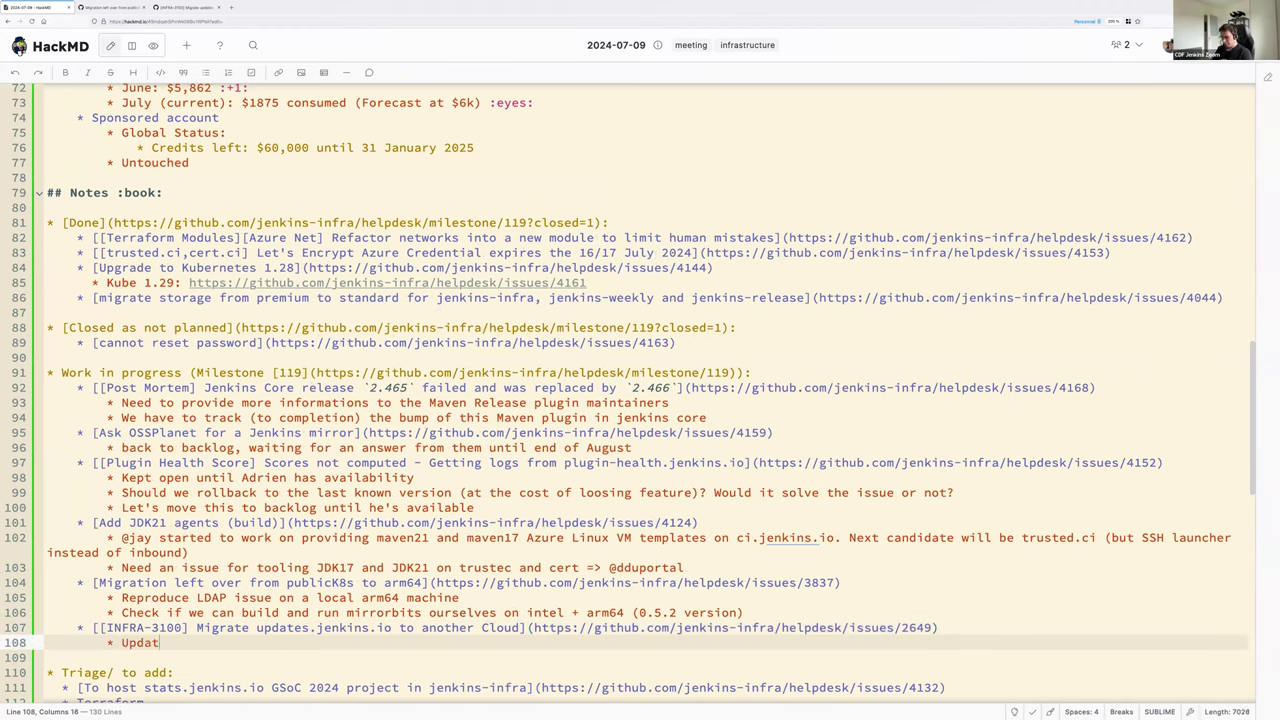
{"action": "type", "text": "e Herve PR on update-center"}
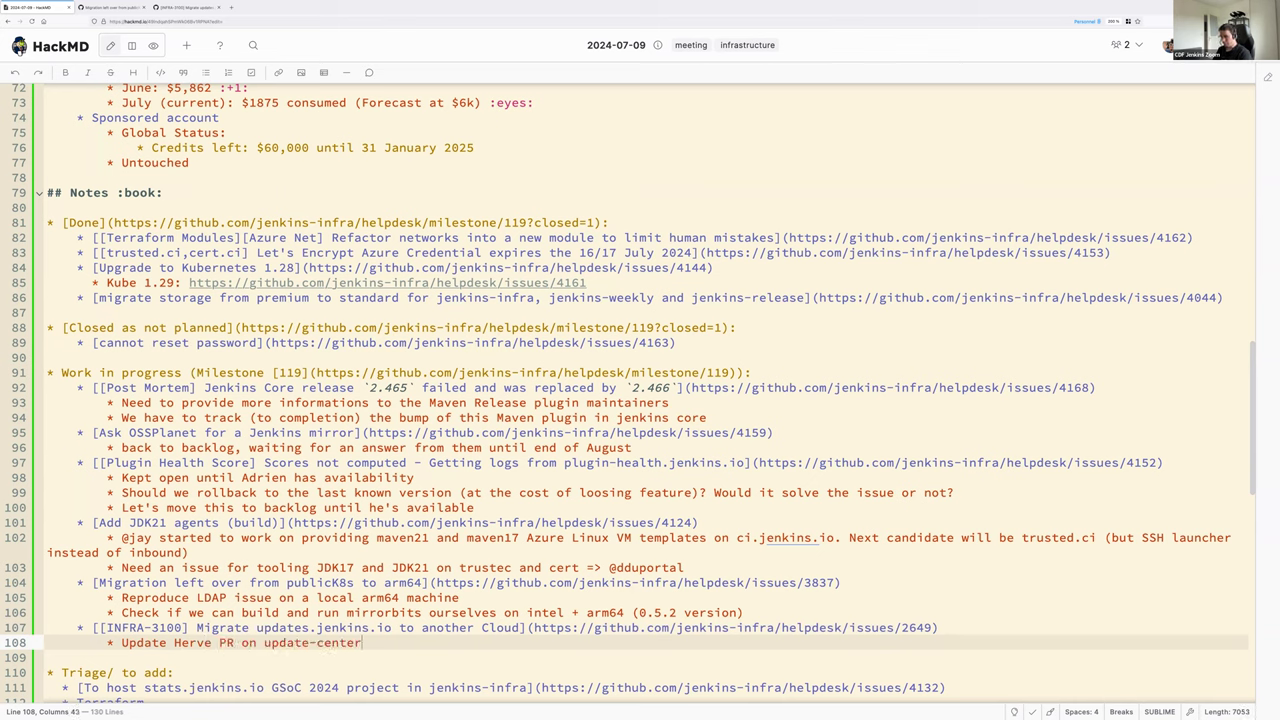
{"action": "type", "text": "2 to introduce "}
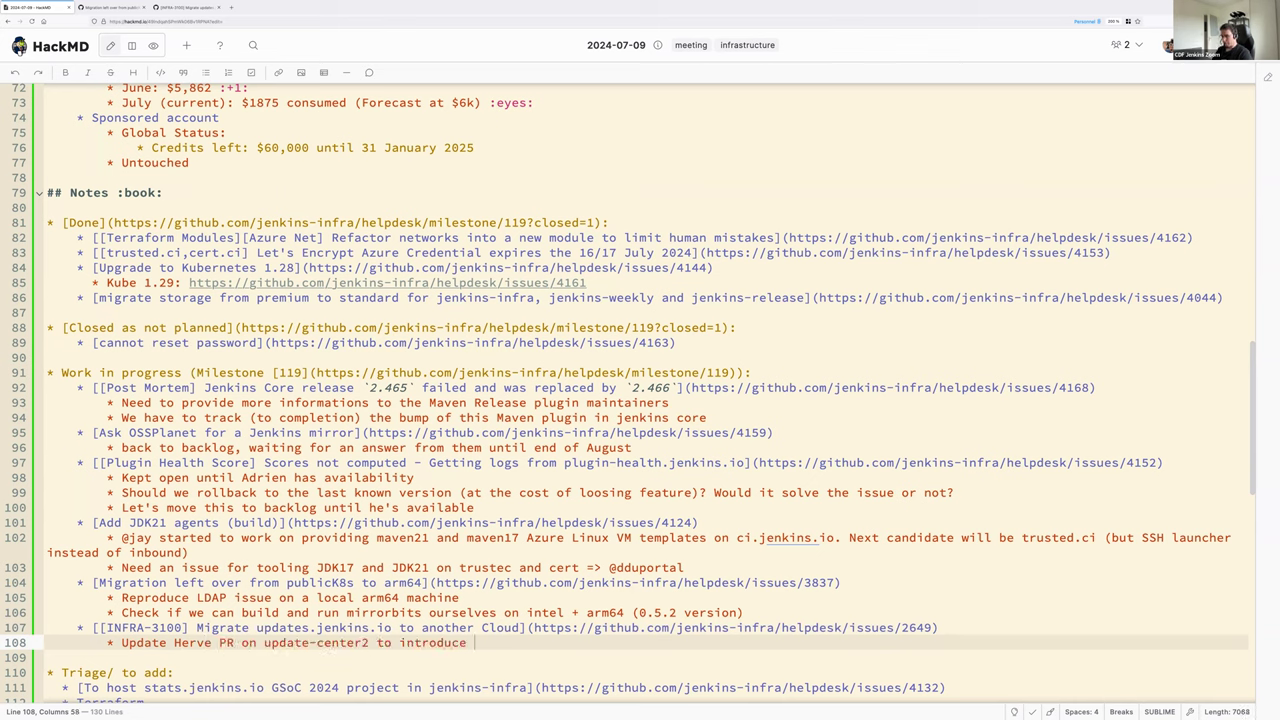
{"action": "type", "text": "the new Azure \"redirect\" HT"}
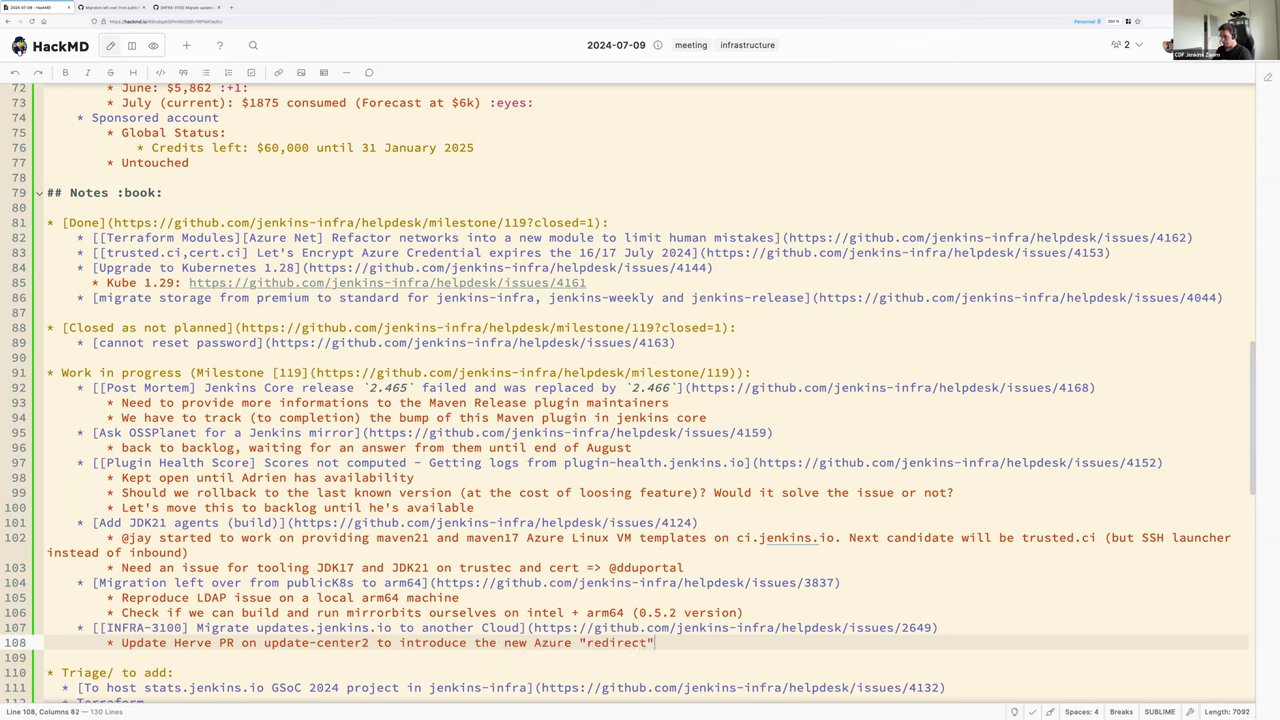
{"action": "type", "text": "TP fi"}
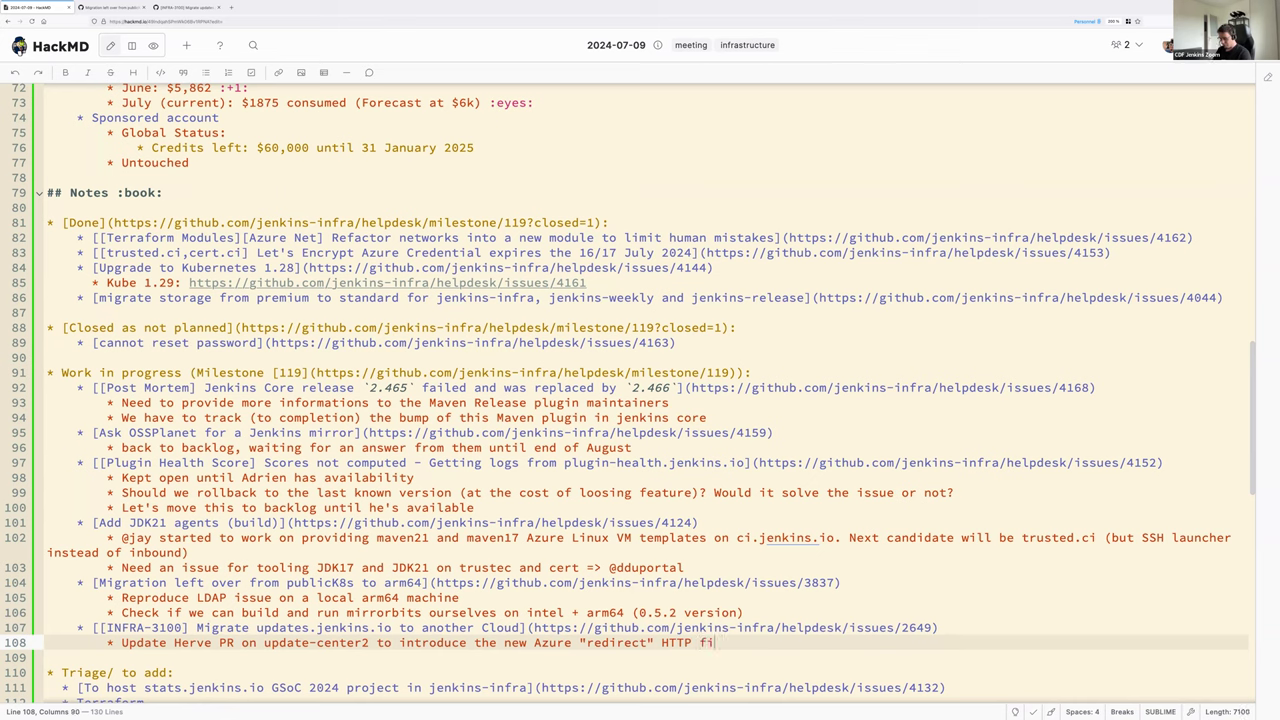
{"action": "type", "text": "leshare"}
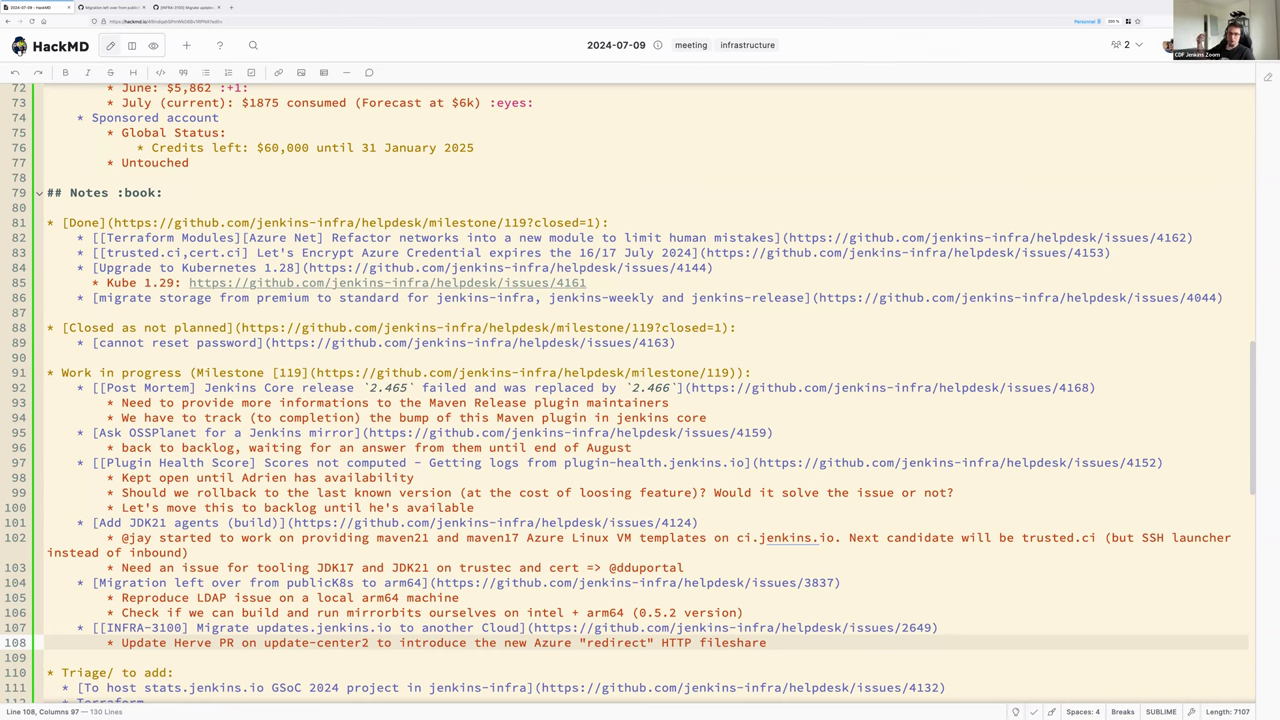
Add two more sub-items under [INFRA-3100]: "Introduce the 2nd cloudflare bucket" and "crawler: update delivery".
{"action": "key", "text": "Return"}
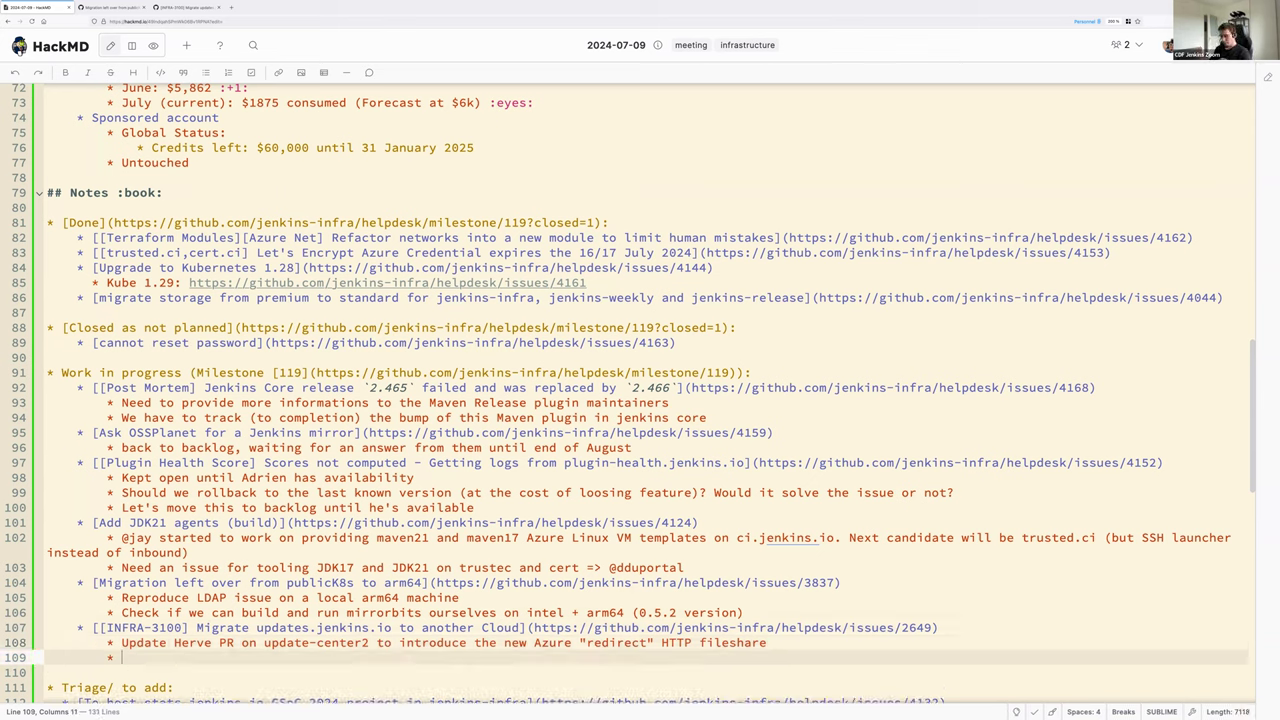
{"action": "type", "text": "Introduce the 2"}
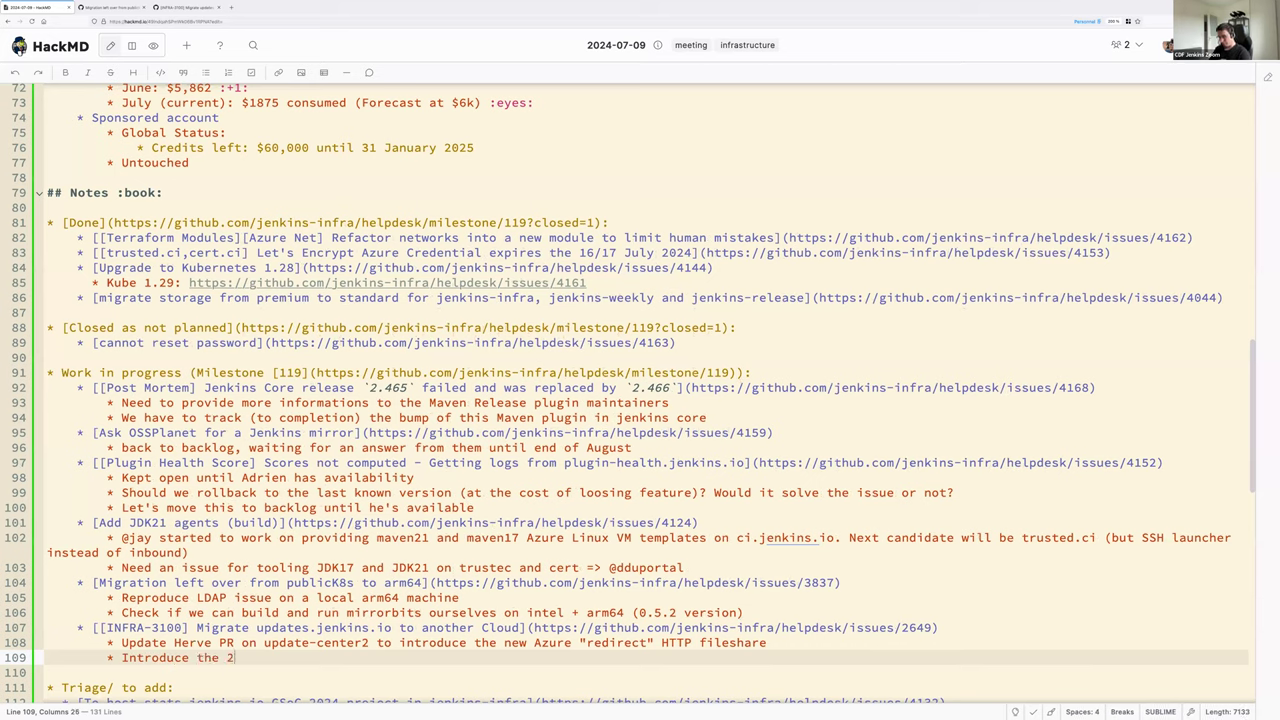
{"action": "type", "text": "nd cloudflare bucket"}
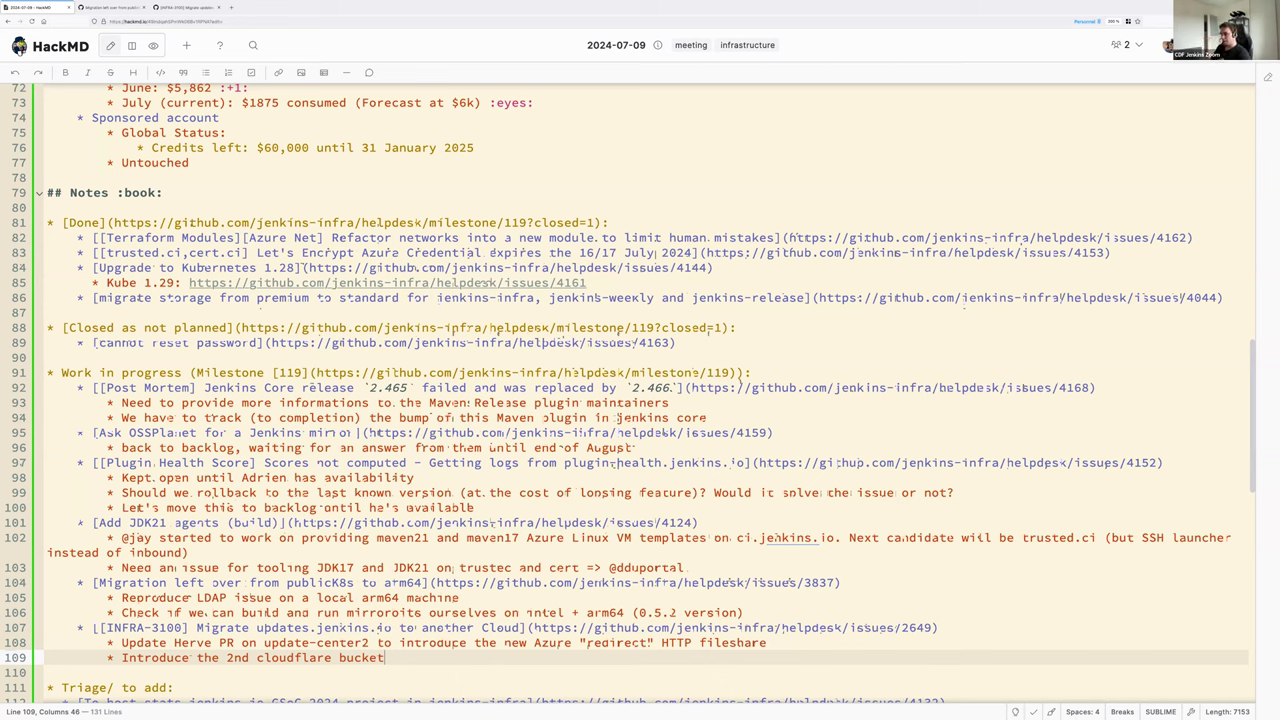
{"action": "key", "text": "Return"}
{"action": "type", "text": "crawler: update "}
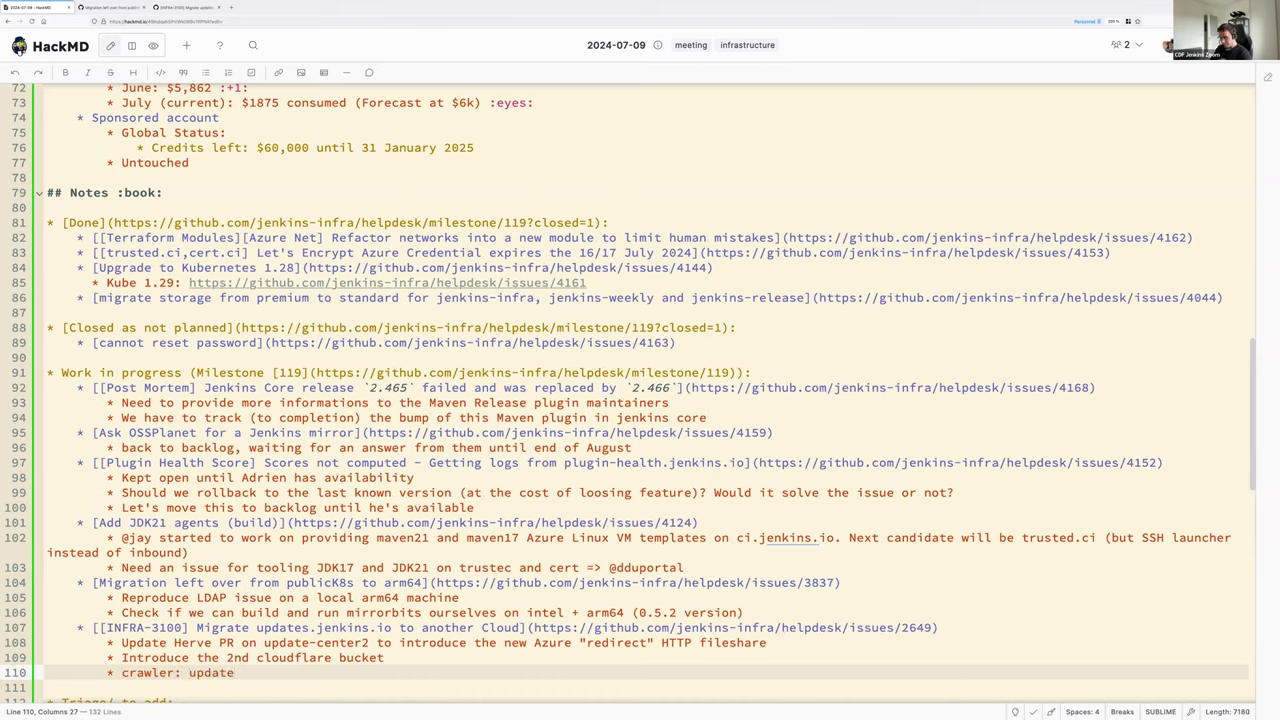
{"action": "type", "text": "delivery"}
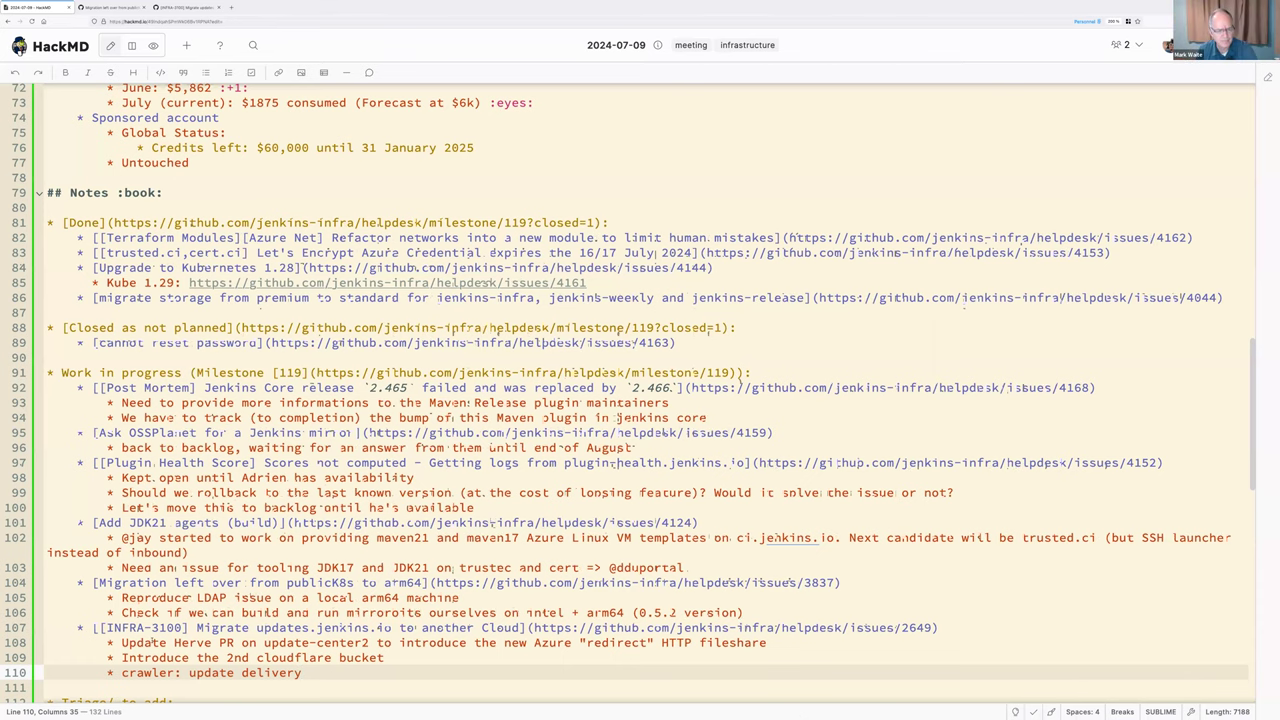
Append "(and add the 2 above)" to the crawler sub-item and add "Then we will be able to resume load testing" below it.
{"action": "key", "text": "Up"}
{"action": "key", "text": "Up"}
{"action": "key", "text": "Home"}
{"action": "key", "text": "shift+Down"}
{"action": "key", "text": "shift+End"}
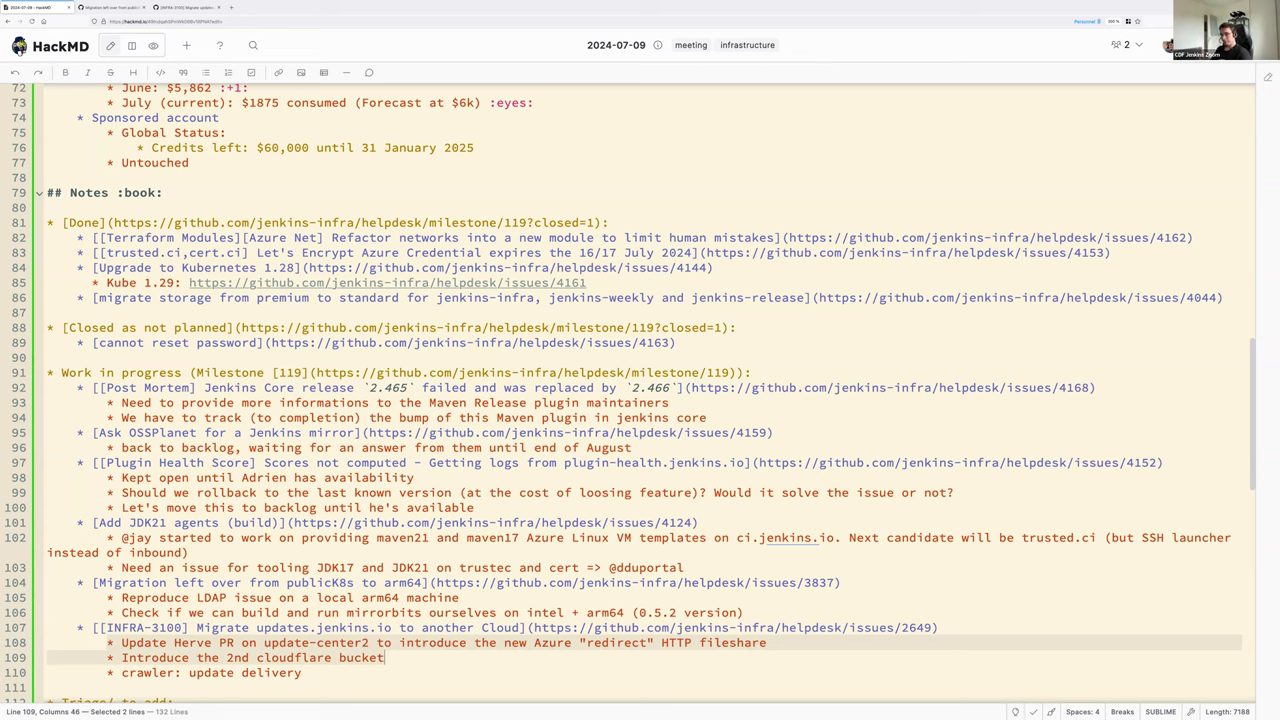
{"action": "key", "text": "Down"}
{"action": "type", "text": "(and add the 2 above)"}
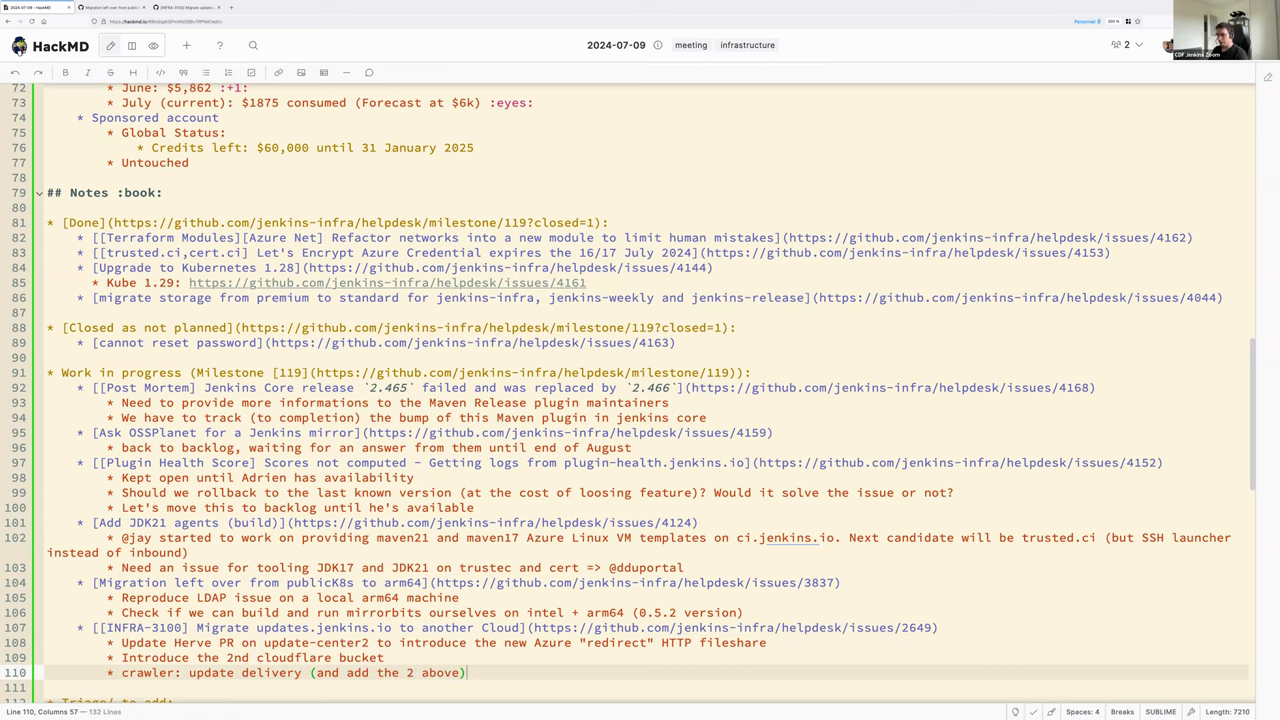
{"action": "key", "text": "Return"}
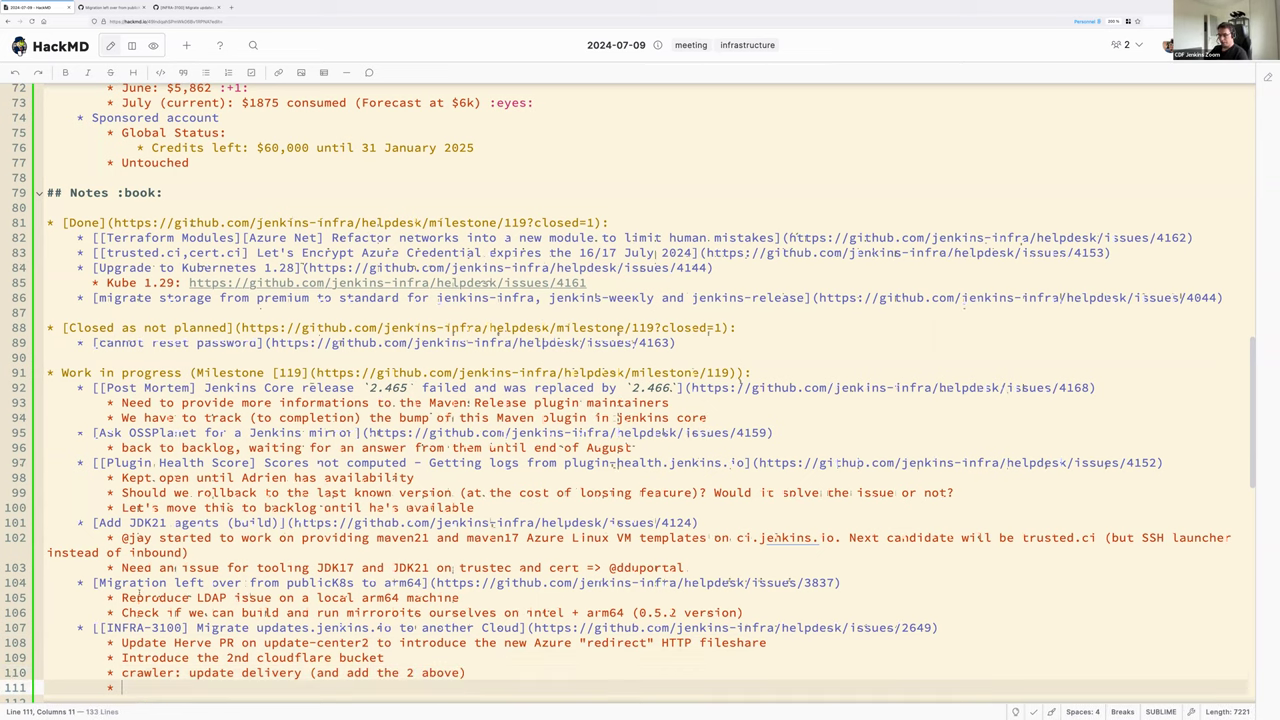
{"action": "type", "text": "Then we will be able to resume load testing"}
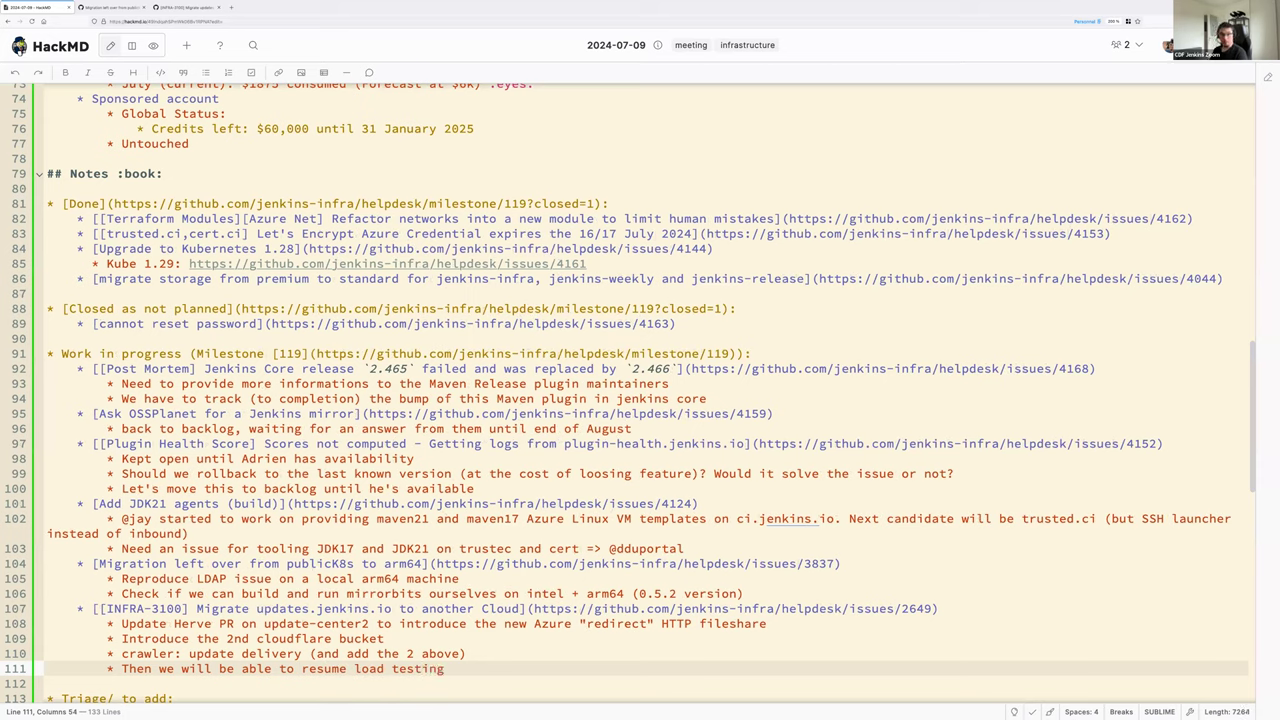